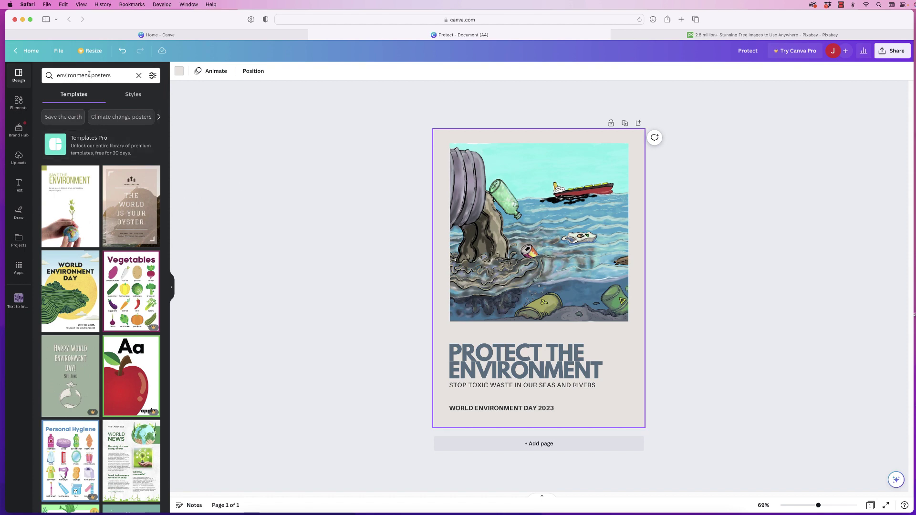
Search Canva's stock photos for 'environment' and scroll through the results
{"action": "left_click", "coordinate": [18, 103]}
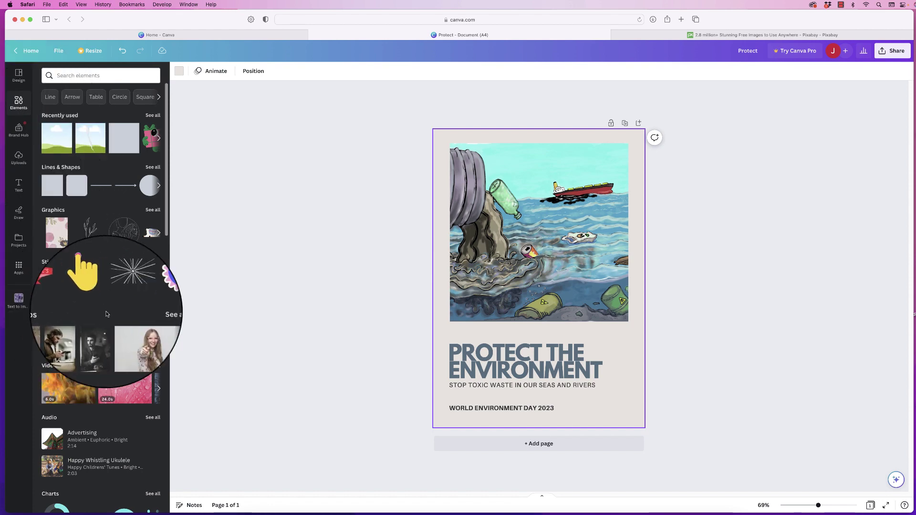
{"action": "left_click", "coordinate": [153, 315]}
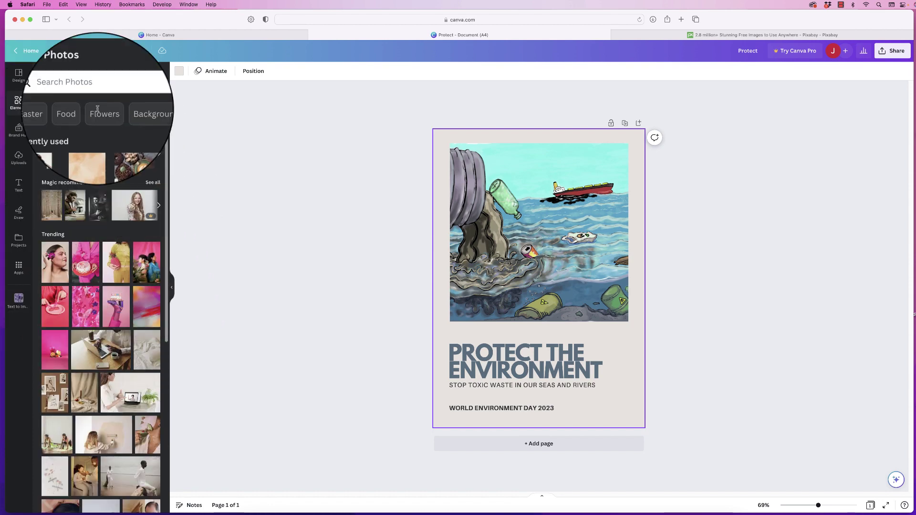
{"action": "left_click", "coordinate": [90, 90]}
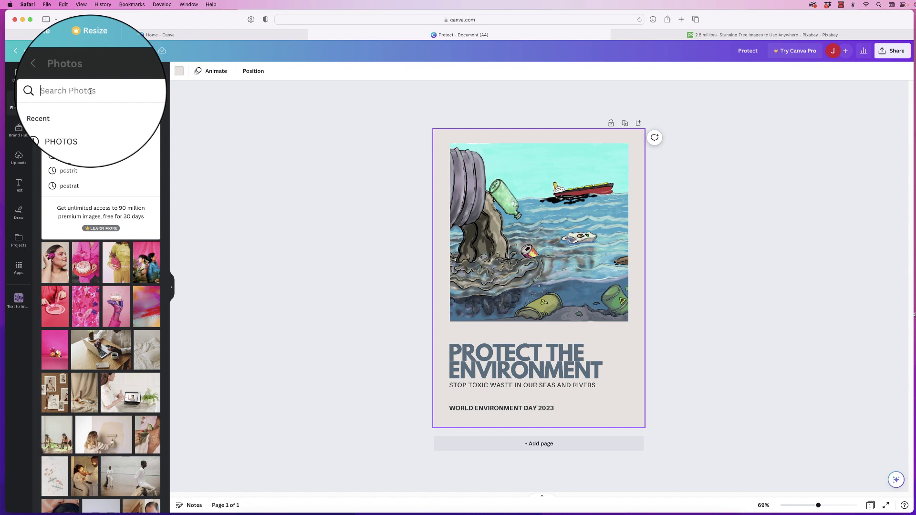
{"action": "type", "text": "Envir"}
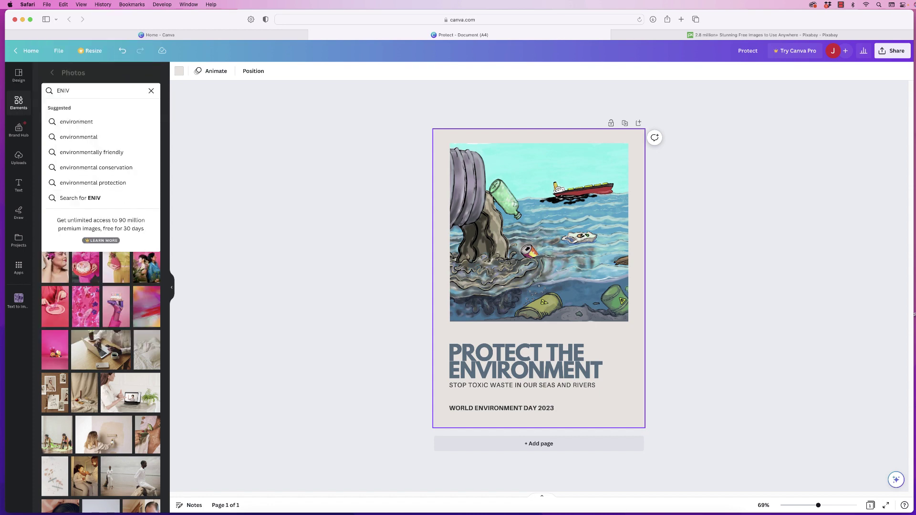
{"action": "left_click", "coordinate": [71, 119]}
{"action": "left_click_drag", "start_coordinate": [165, 174], "coordinate": [159, 388]}
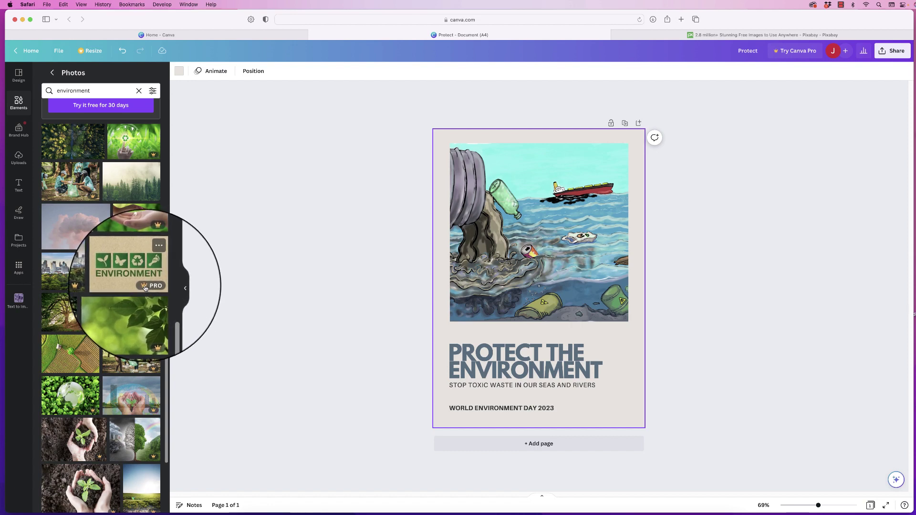
{"action": "scroll", "coordinate": [166, 328], "scroll_direction": "down", "scroll_amount": 5}
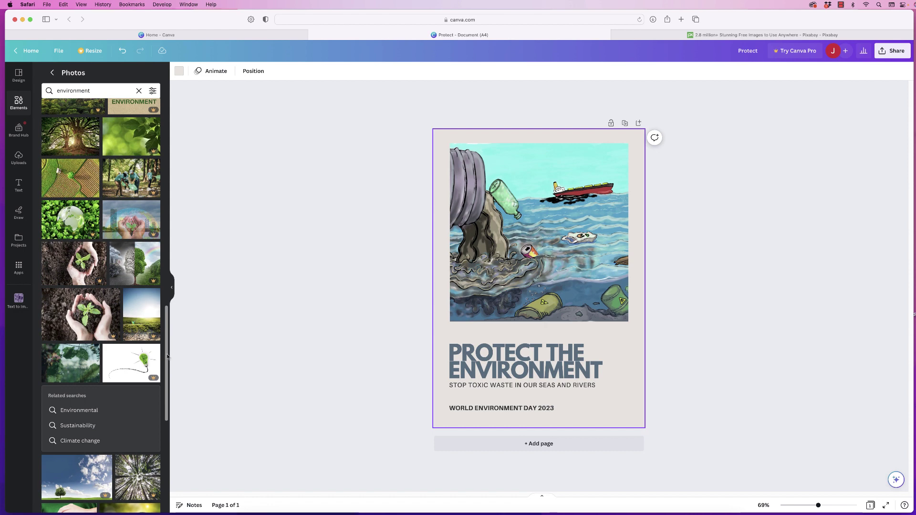
{"action": "left_click", "coordinate": [707, 36]}
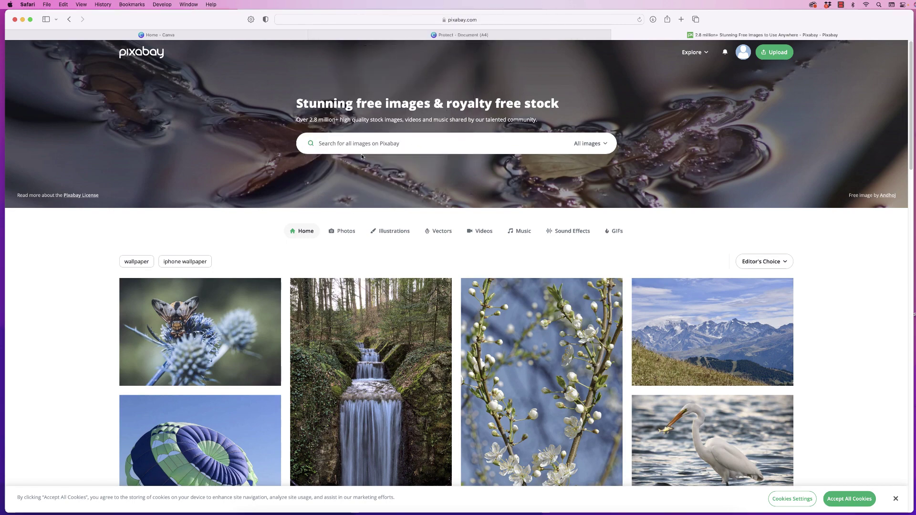
Download the Pixabay 'environmental pollution sea' illustration at 1920×1460, then return to Canva
{"action": "type", "text": "environmental pollution sea"}
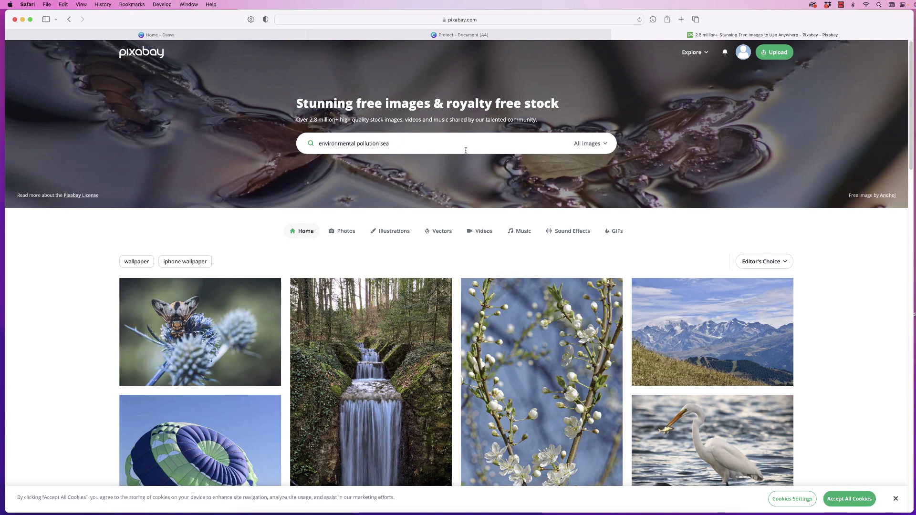
{"action": "key", "text": "Return"}
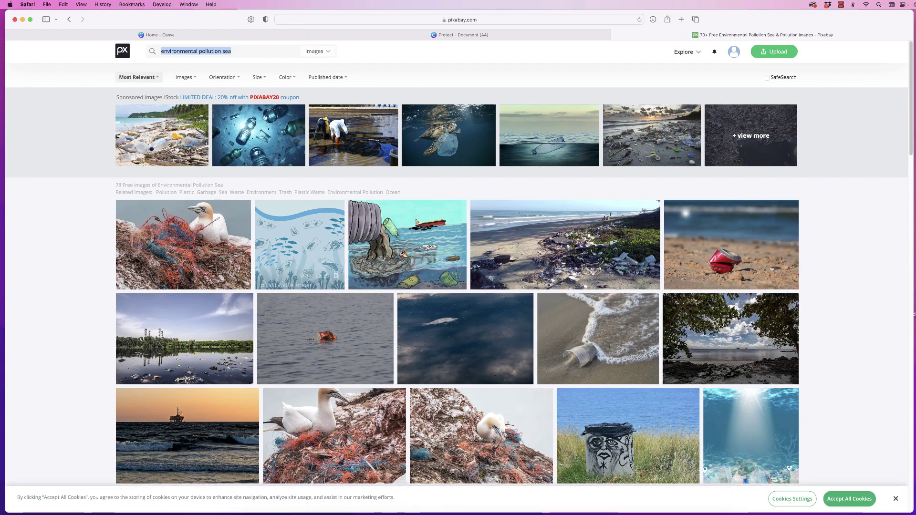
{"action": "left_click", "coordinate": [407, 239]}
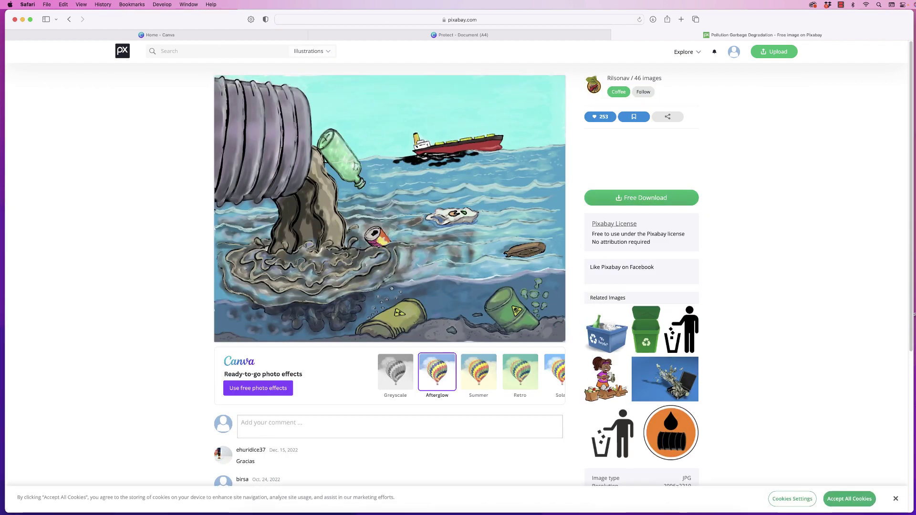
{"action": "left_click", "coordinate": [641, 198]}
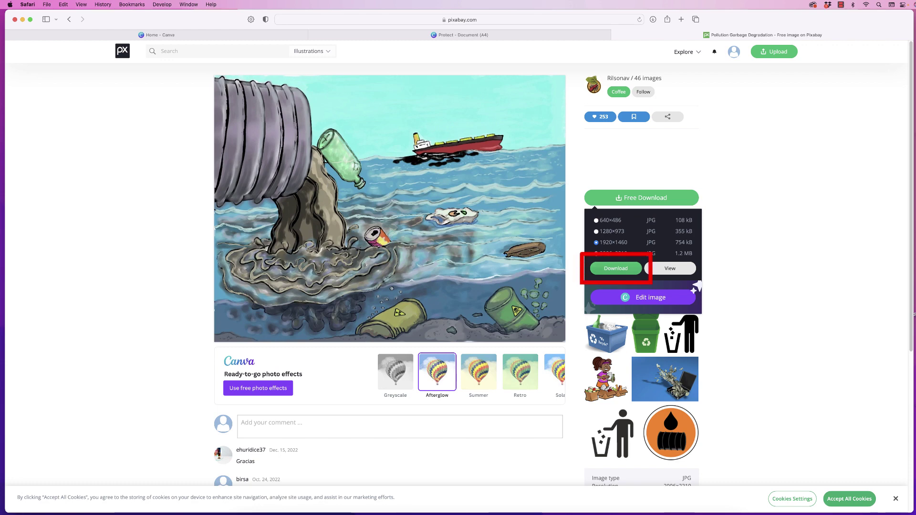
{"action": "left_click", "coordinate": [157, 35]}
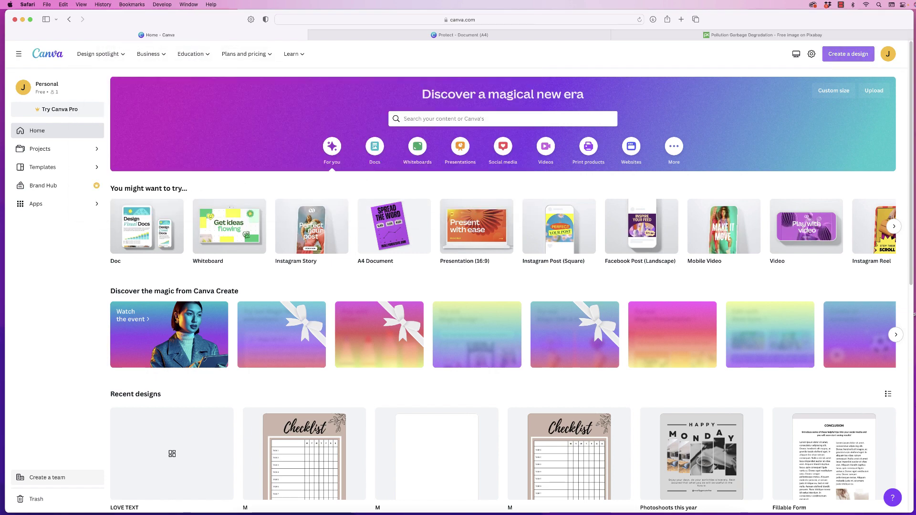
Start a blank A4 Document and upload pollution-1603644.jpg from Downloads
{"action": "left_click", "coordinate": [848, 54]}
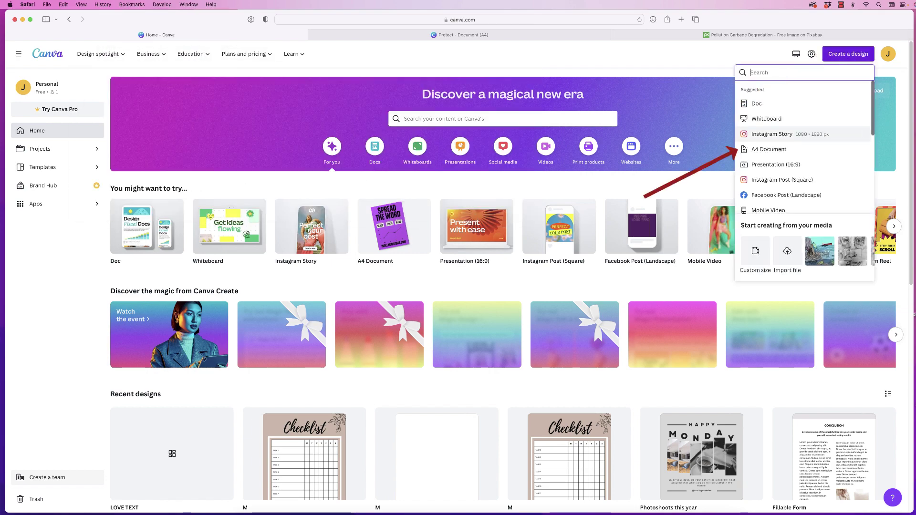
{"action": "left_click", "coordinate": [769, 149]}
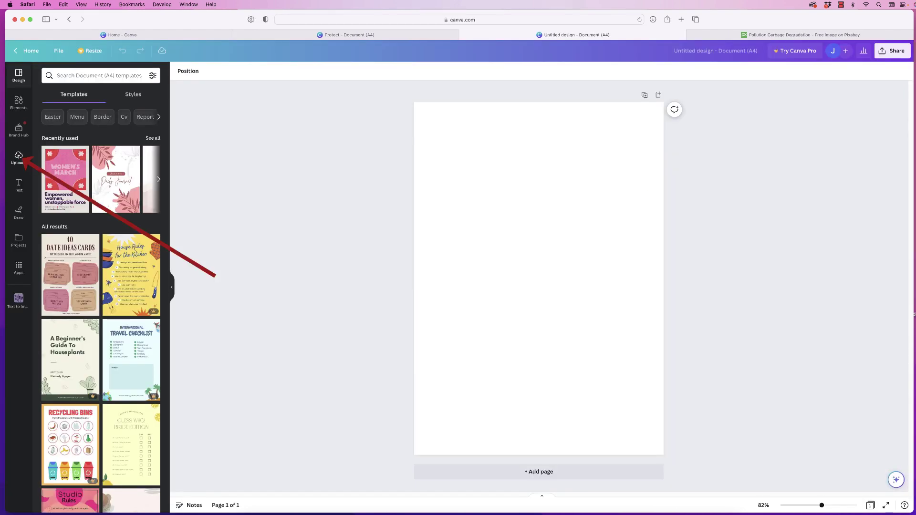
{"action": "left_click", "coordinate": [19, 157]}
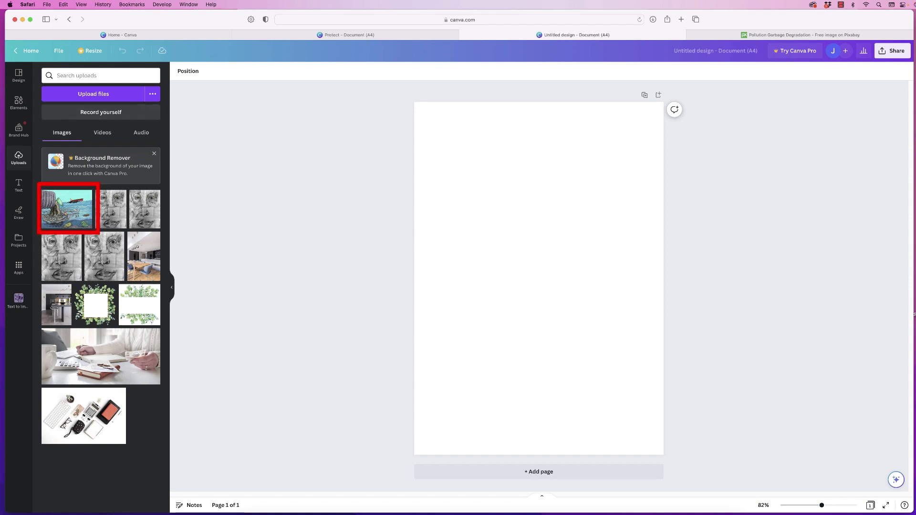
{"action": "left_click", "coordinate": [93, 93]}
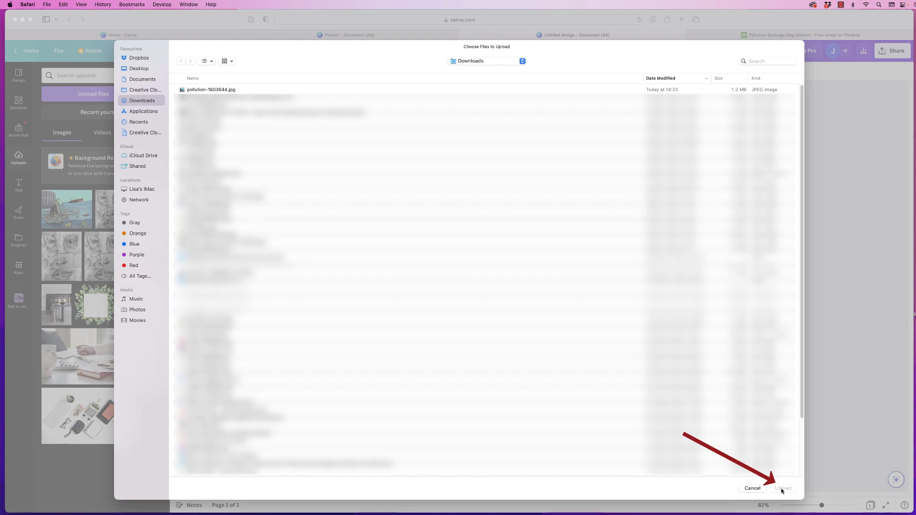
{"action": "double_click", "coordinate": [232, 90]}
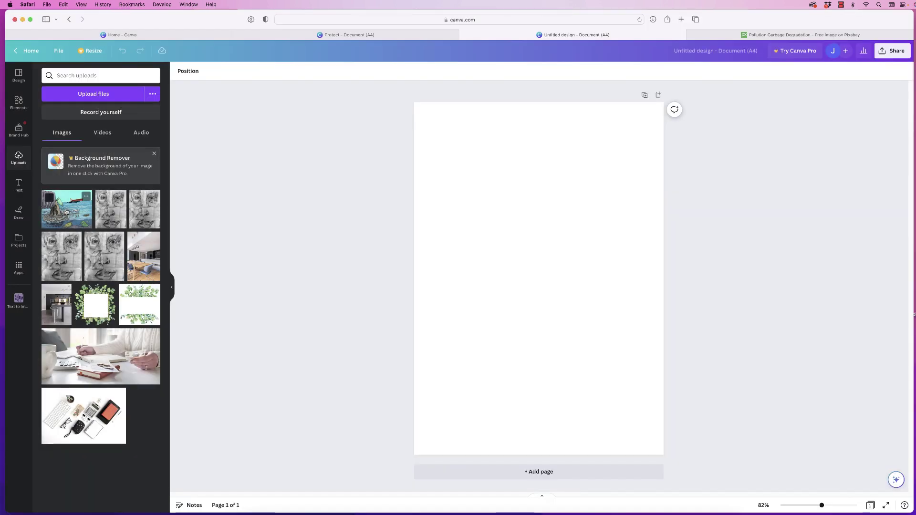
{"action": "left_click", "coordinate": [19, 75]}
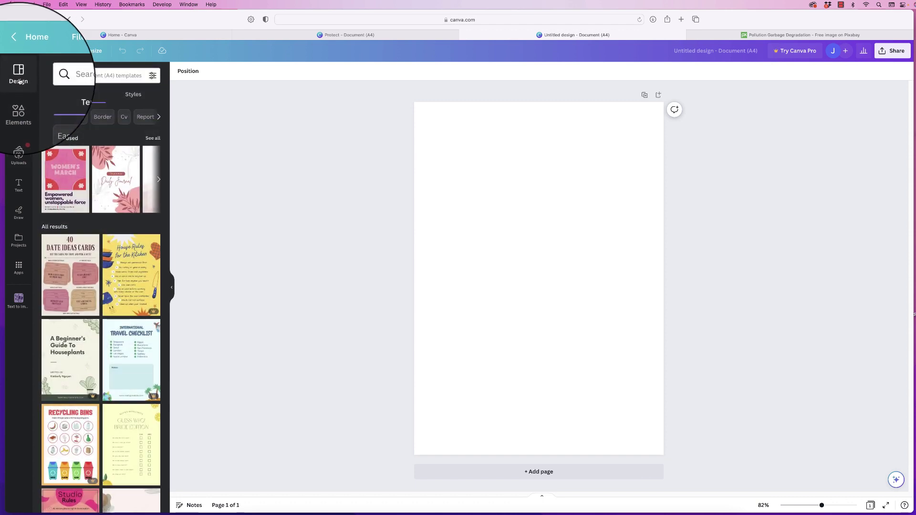
Apply the Women's March template found through the 'environment posters' template search
{"action": "left_click", "coordinate": [71, 75]}
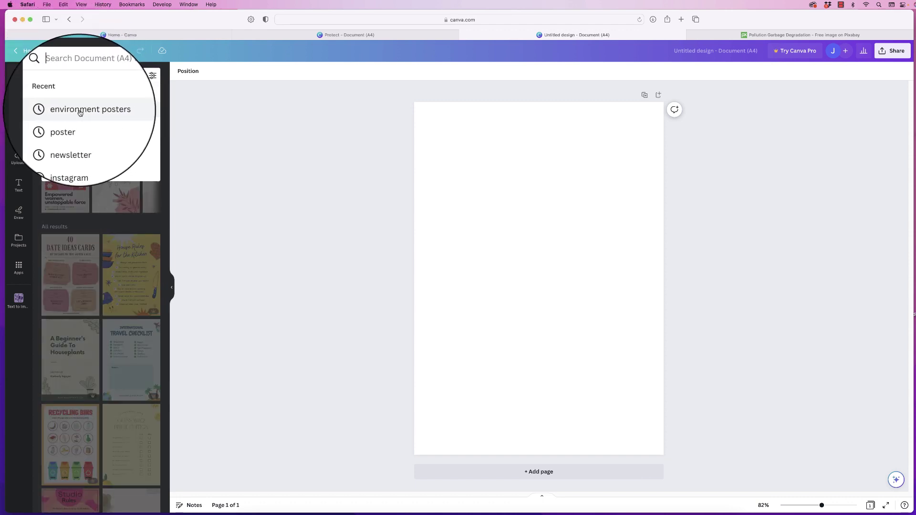
{"action": "left_click", "coordinate": [77, 112]}
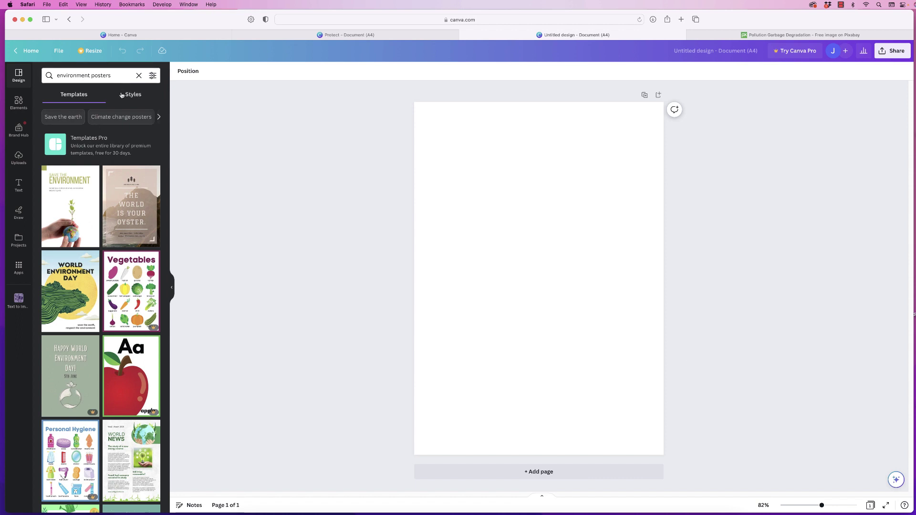
{"action": "left_click_drag", "start_coordinate": [167, 144], "coordinate": [170, 305]}
{"action": "scroll", "coordinate": [143, 242], "scroll_direction": "down", "scroll_amount": 5}
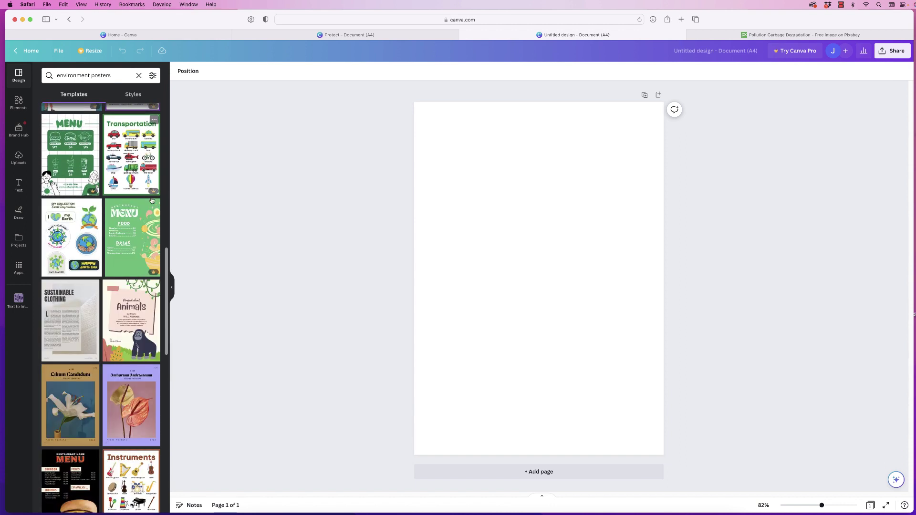
{"action": "left_click_drag", "start_coordinate": [167, 275], "coordinate": [162, 406]}
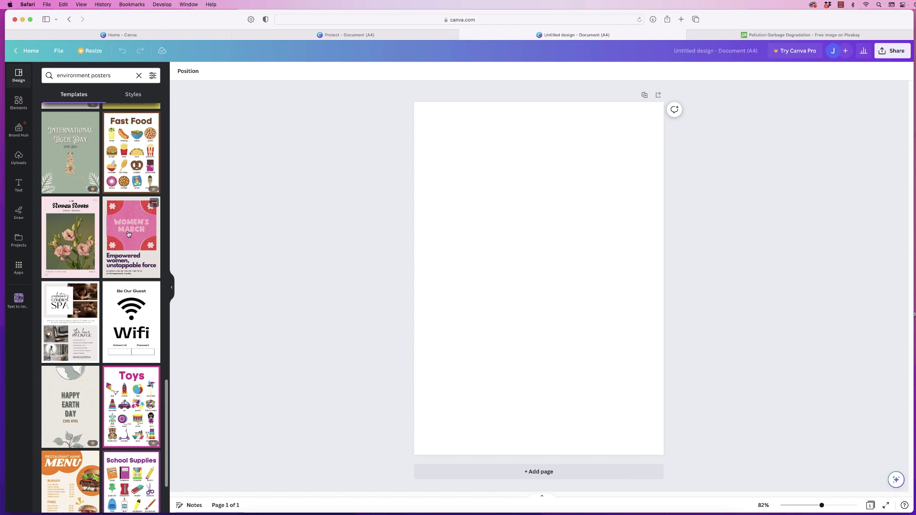
{"action": "left_click", "coordinate": [128, 234]}
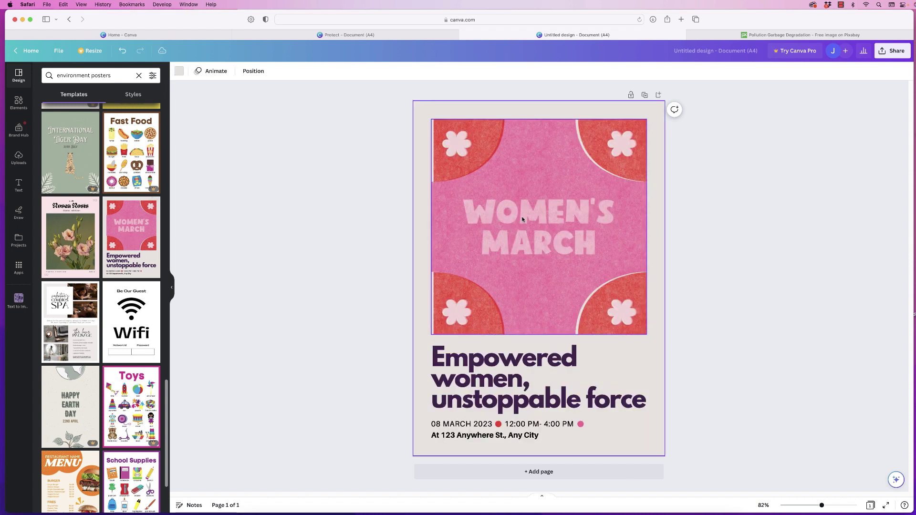
Swap the pink Women's March photo for the uploaded sea-pollution illustration, moved to the top and enlarged
{"action": "left_click", "coordinate": [517, 193]}
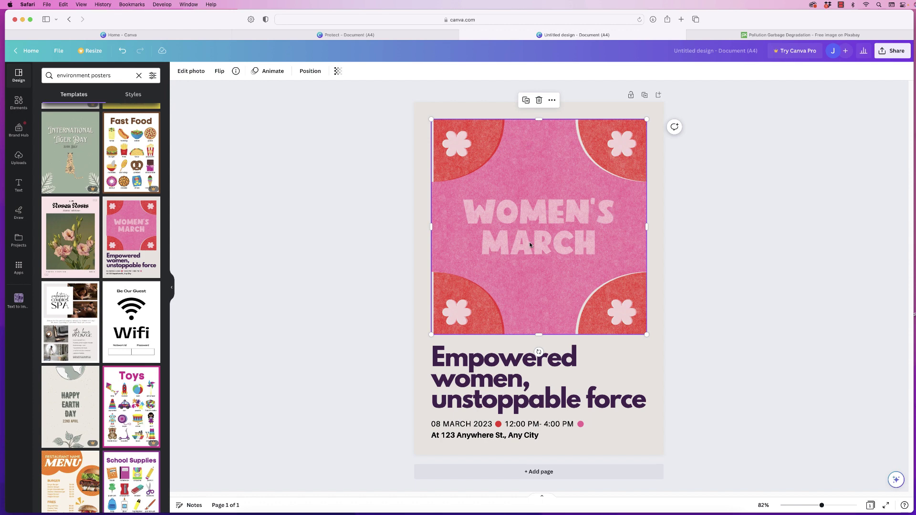
{"action": "left_click", "coordinate": [538, 101]}
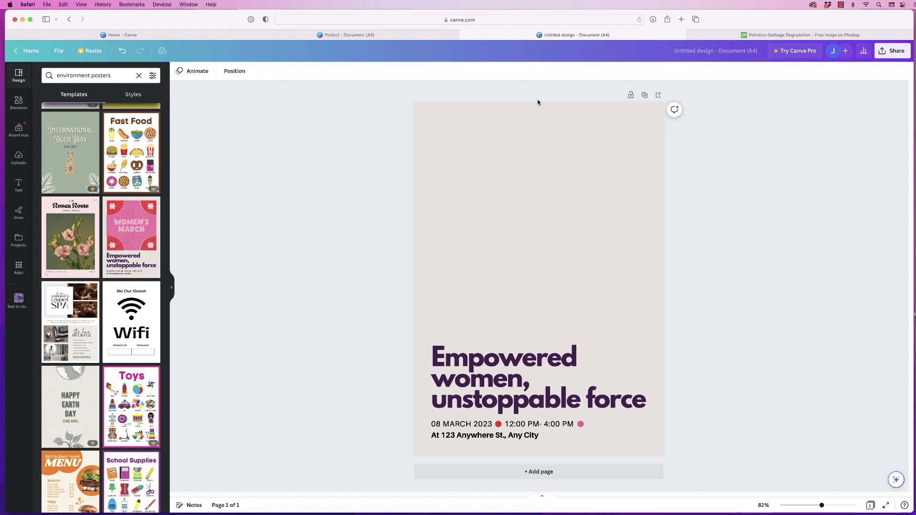
{"action": "left_click", "coordinate": [18, 162]}
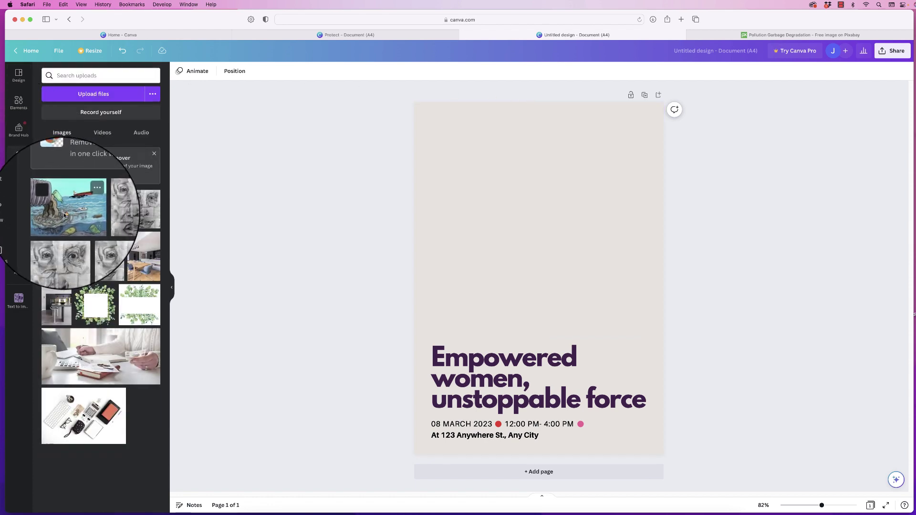
{"action": "left_click", "coordinate": [61, 215]}
{"action": "left_click_drag", "start_coordinate": [618, 260], "coordinate": [645, 281]}
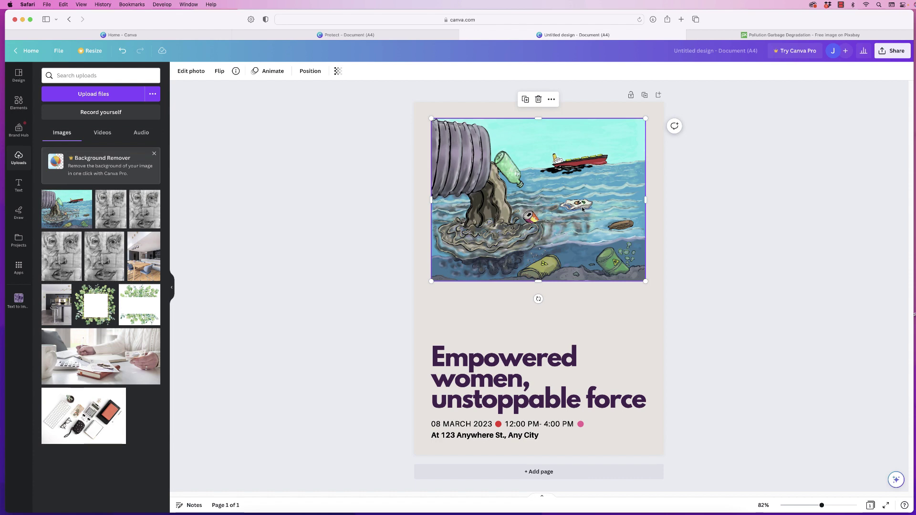
Crop the illustration to 1:1, align it with the text, and enlarge it to full width
{"action": "left_click", "coordinate": [194, 72]}
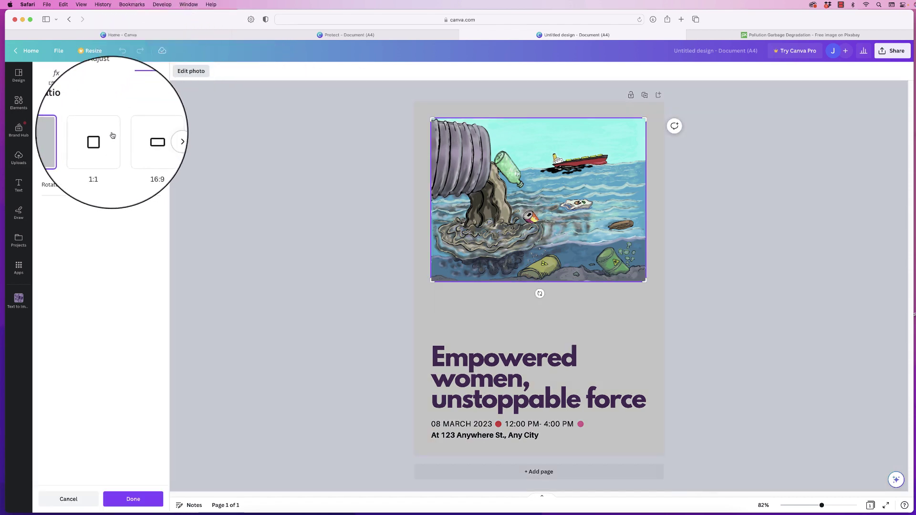
{"action": "left_click", "coordinate": [99, 143]}
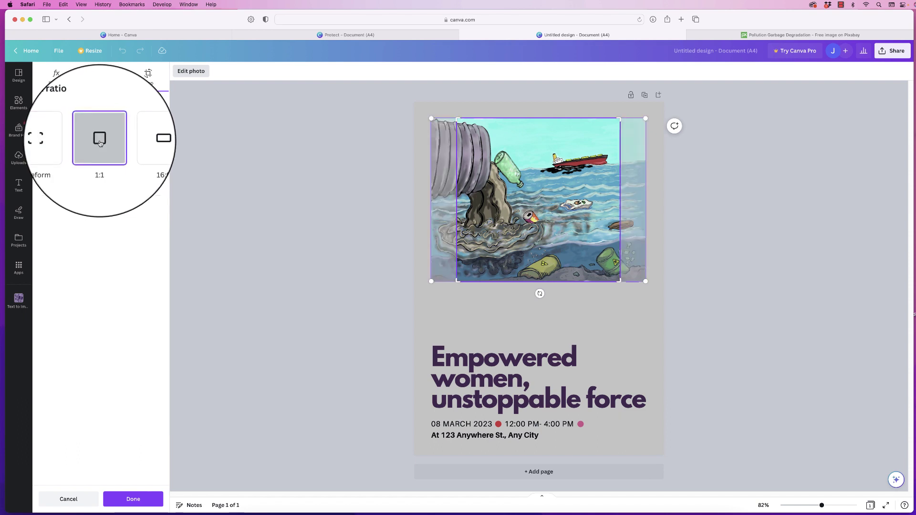
{"action": "mouse_move", "coordinate": [534, 196]}
{"action": "left_mouse_down"}
{"action": "mouse_move", "coordinate": [548, 196]}
{"action": "mouse_move", "coordinate": [516, 193]}
{"action": "mouse_move", "coordinate": [536, 194]}
{"action": "left_mouse_up"}
{"action": "key", "text": "Return"}
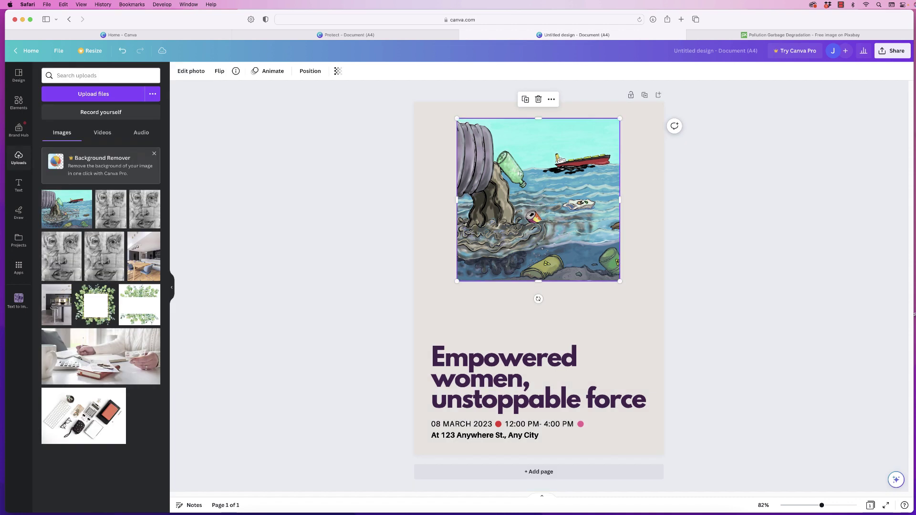
{"action": "left_click_drag", "start_coordinate": [536, 194], "coordinate": [510, 193]}
{"action": "left_click_drag", "start_coordinate": [594, 280], "coordinate": [646, 332]}
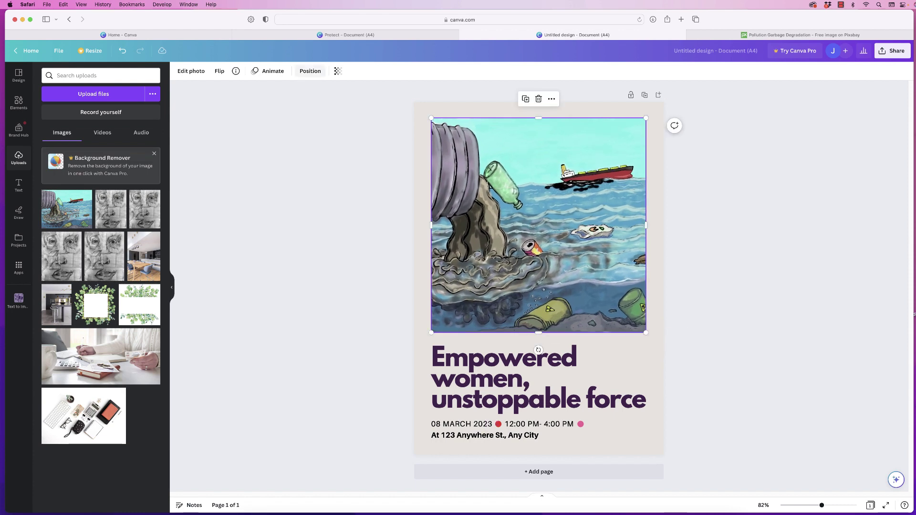
Centre the illustration horizontally and colour the headline slate grey from the photo colours
{"action": "left_click", "coordinate": [310, 70]}
{"action": "left_click", "coordinate": [125, 157]}
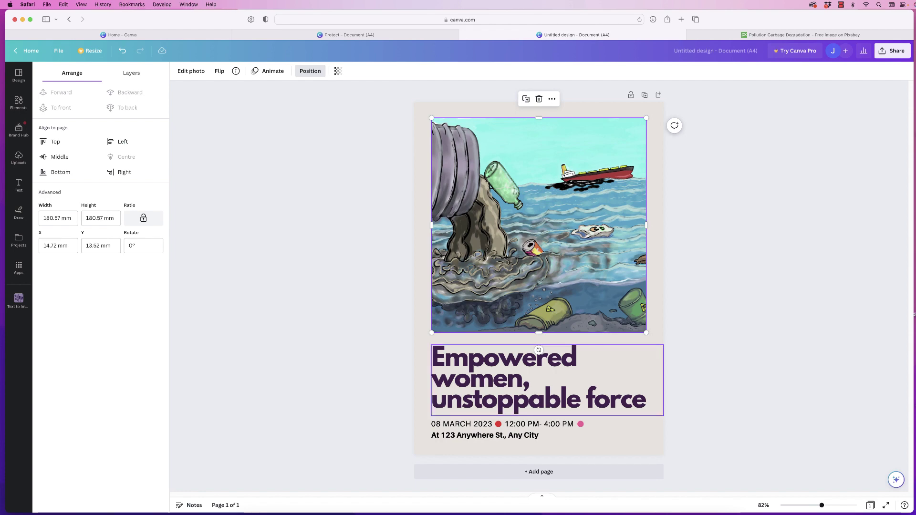
{"action": "left_click", "coordinate": [501, 379]}
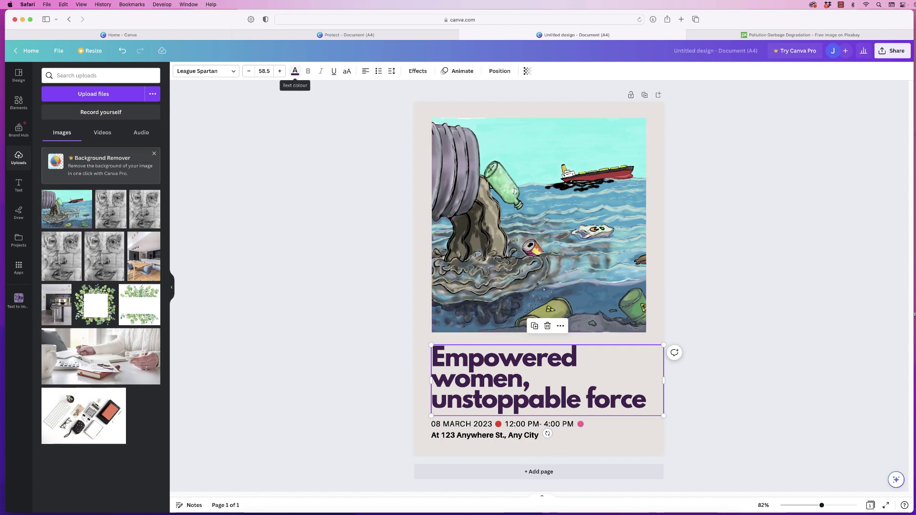
{"action": "left_click", "coordinate": [294, 72]}
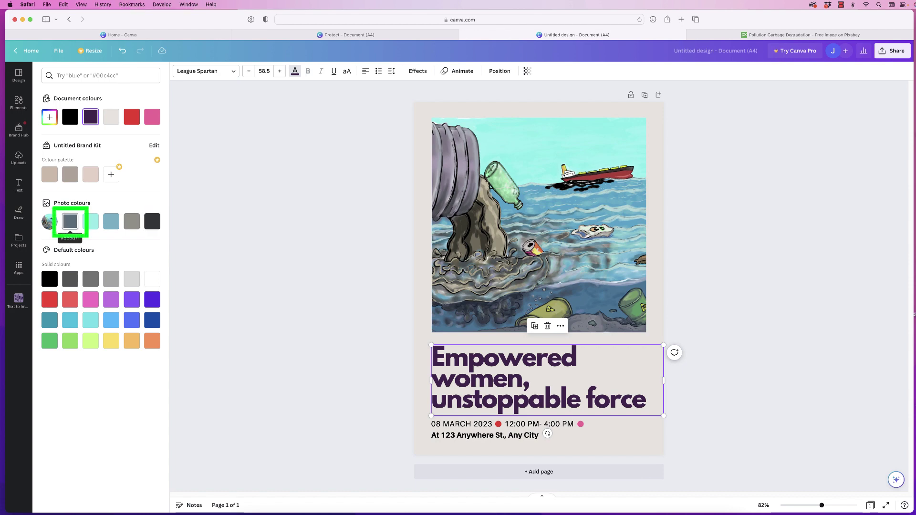
{"action": "left_click", "coordinate": [71, 221]}
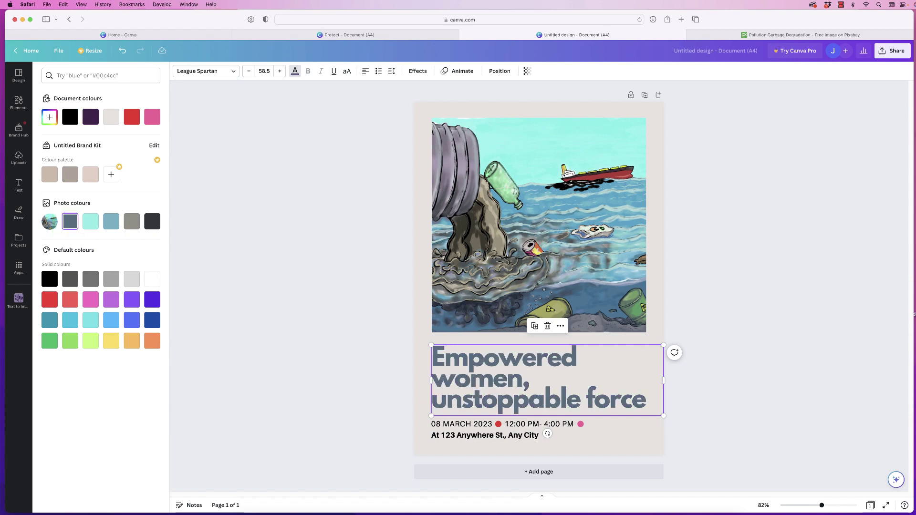
Replace the headline text with PROTECT THE ENVIRONMENT
{"action": "key", "text": "Return"}
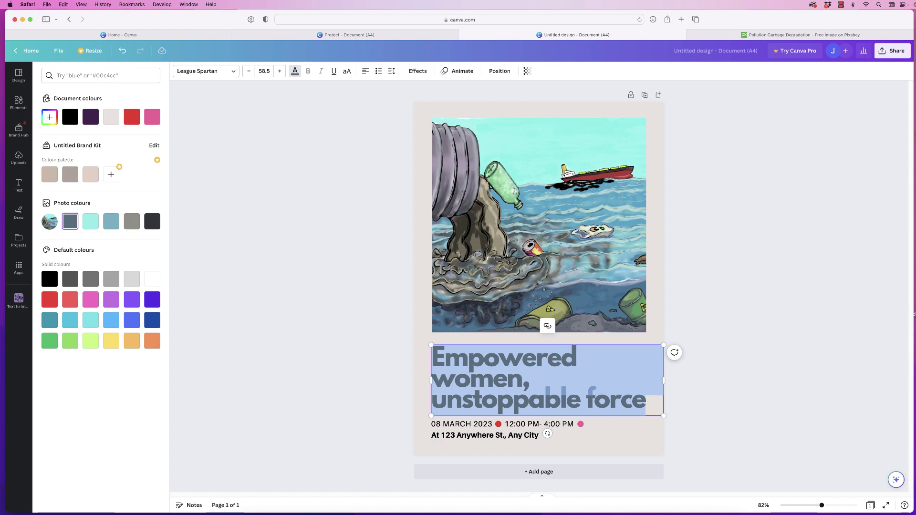
{"action": "type", "text": "PROTECT THE ENVIRONMENT"}
{"action": "left_click", "coordinate": [487, 424]}
Delete the time text and the decorative dots from the event line
{"action": "left_click", "coordinate": [523, 424]}
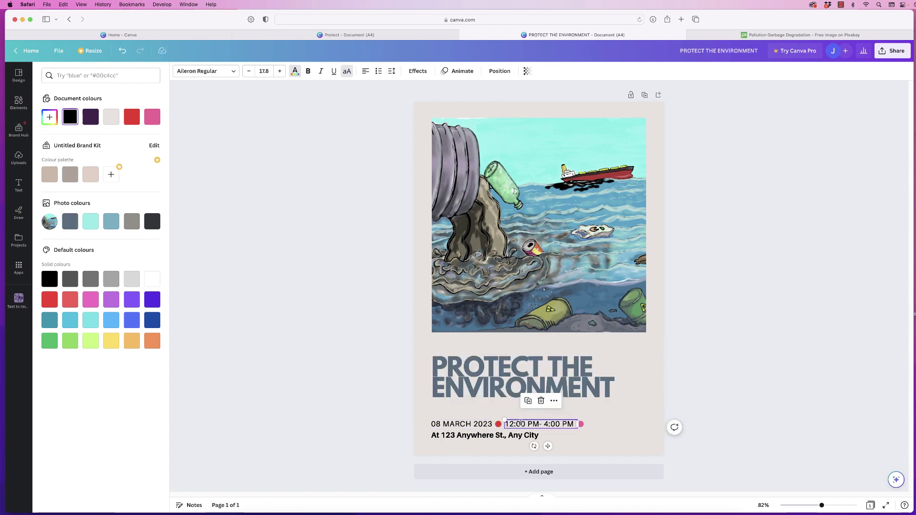
{"action": "key", "text": "Delete"}
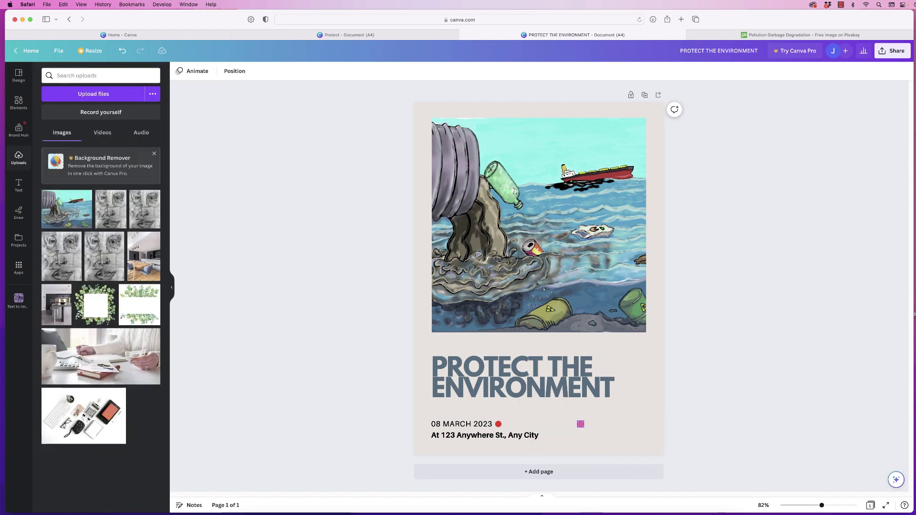
{"action": "left_click", "coordinate": [580, 424]}
{"action": "left_click_drag", "start_coordinate": [580, 424], "coordinate": [498, 424]}
{"action": "left_click", "coordinate": [498, 423]}
{"action": "key", "text": "Delete"}
Replace the date with STOP TOXIC WASTE IN OUR SEAS AND RIVERS, widened to one line just below the headline
{"action": "left_click", "coordinate": [461, 424]}
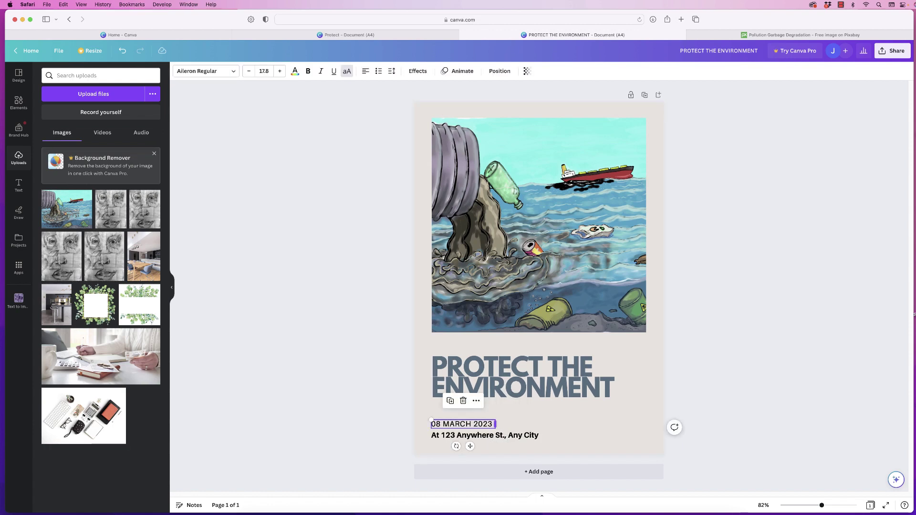
{"action": "left_click_drag", "start_coordinate": [495, 424], "coordinate": [573, 424]}
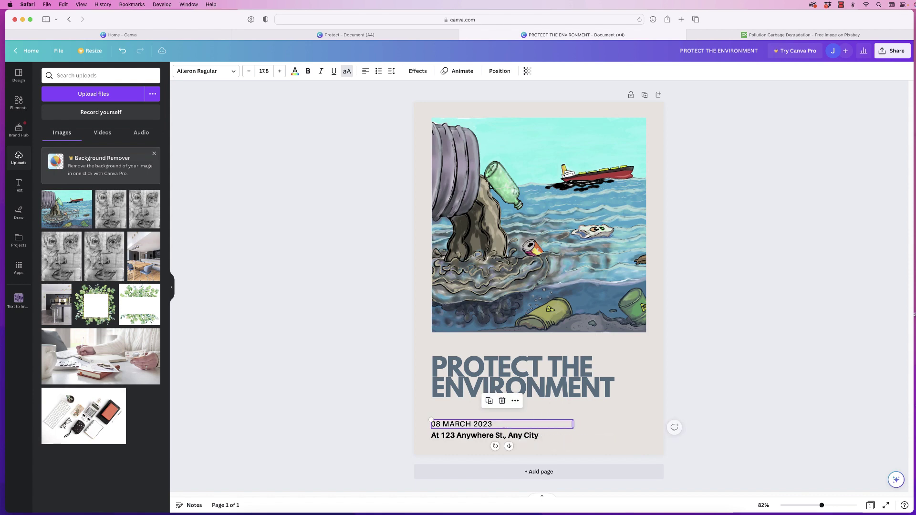
{"action": "key", "text": "Return"}
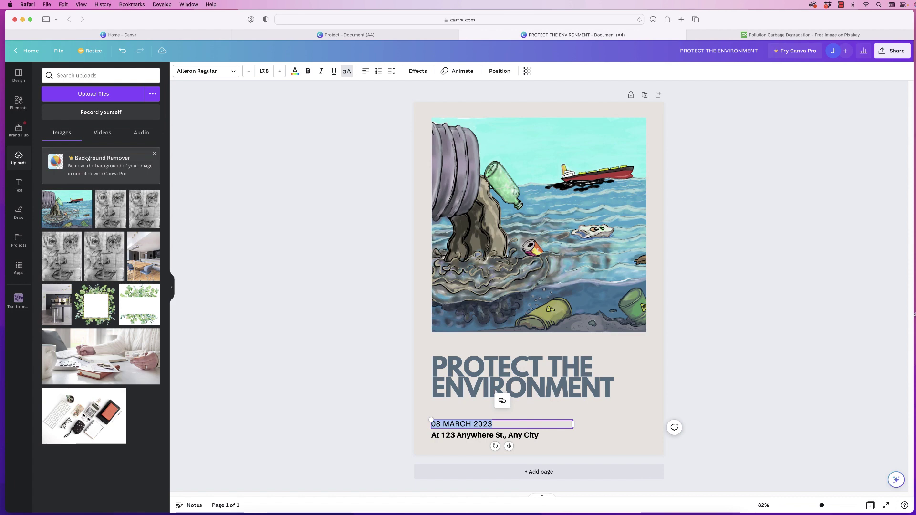
{"action": "type", "text": "STOP TOXIC WASTE IN OUR SEAS AND RIVERS"}
{"action": "left_click_drag", "start_coordinate": [573, 424], "coordinate": [616, 424]}
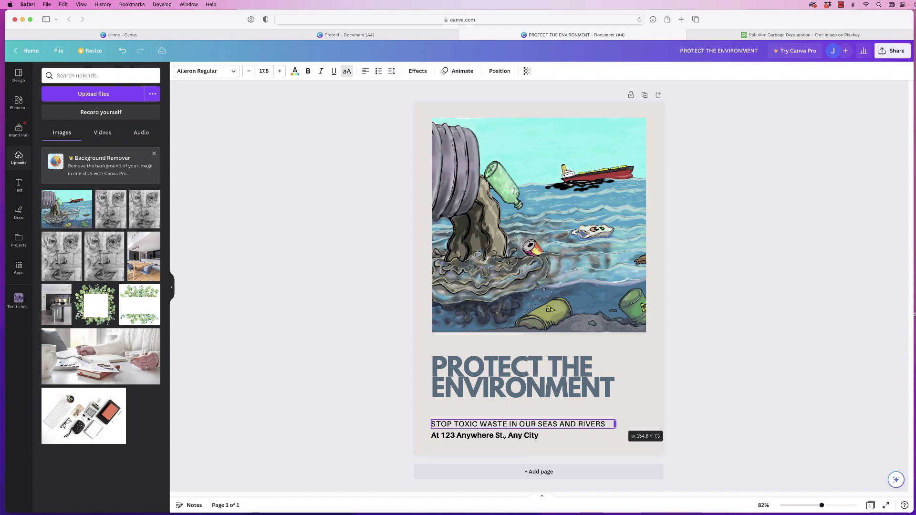
{"action": "left_click_drag", "start_coordinate": [530, 446], "coordinate": [531, 428]}
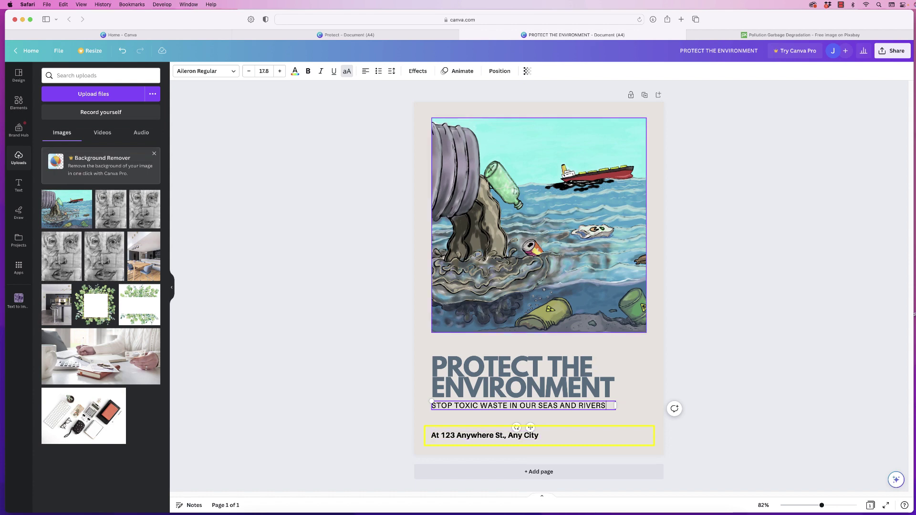
Replace the address text with WORLD ENVIRONMENT DAY 2023
{"action": "left_click", "coordinate": [484, 435]}
{"action": "key", "text": "Return"}
{"action": "key", "text": "super+c"}
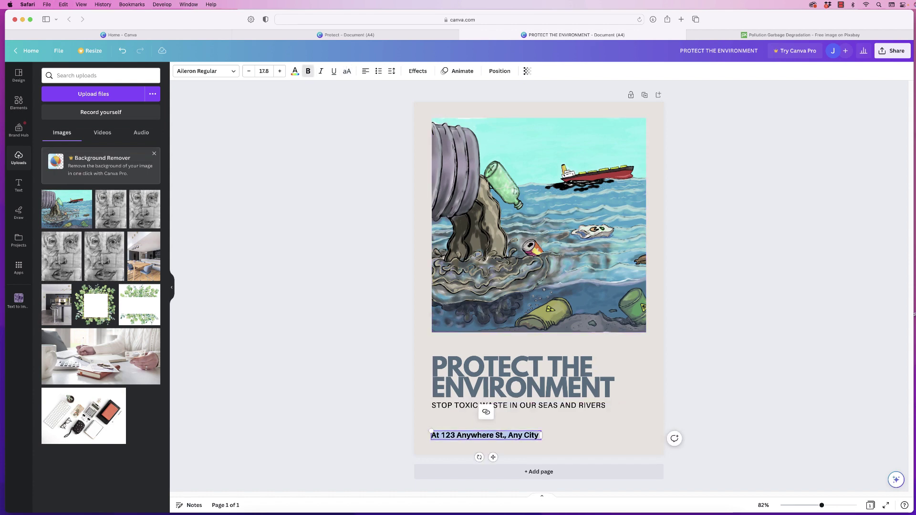
{"action": "key", "text": "super+v"}
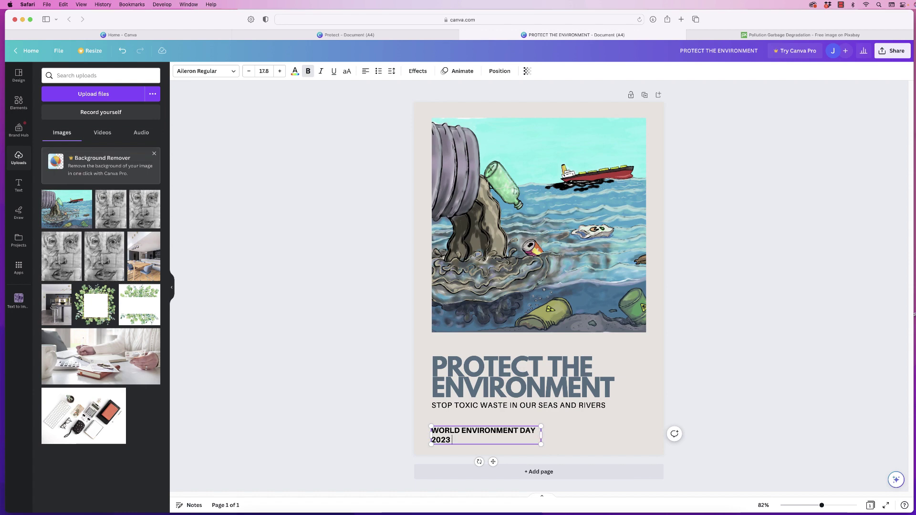